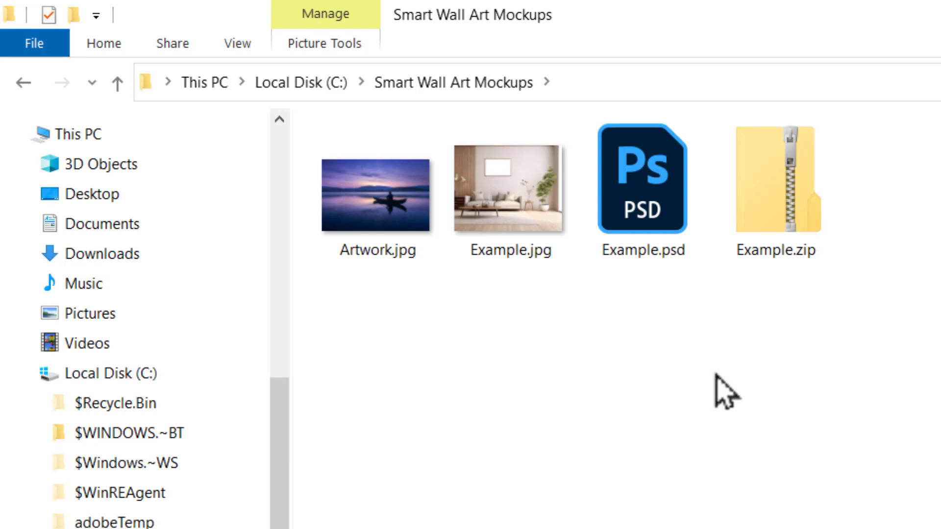
Open Example.psd in Photoshop and move the blank frame slightly up and left on the wall, to about X 1579, Y 942 px.
click(652, 205)
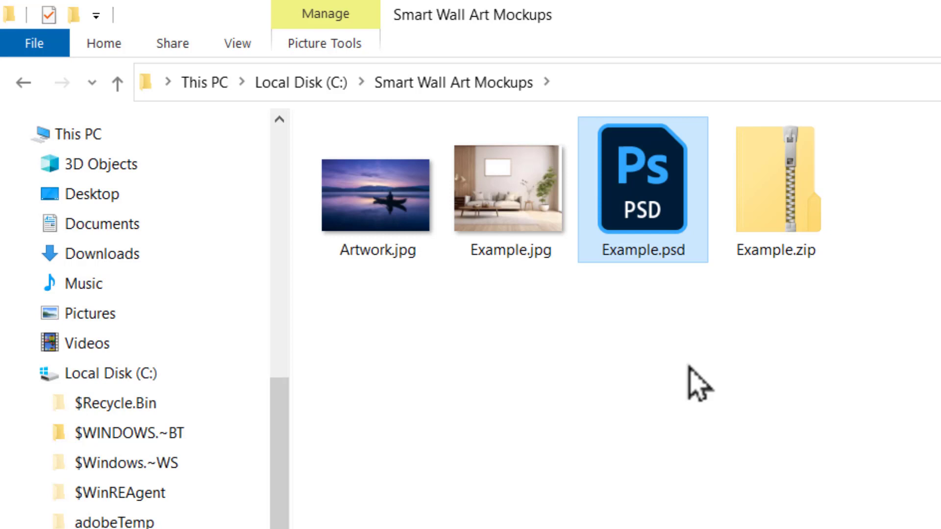
click(498, 200)
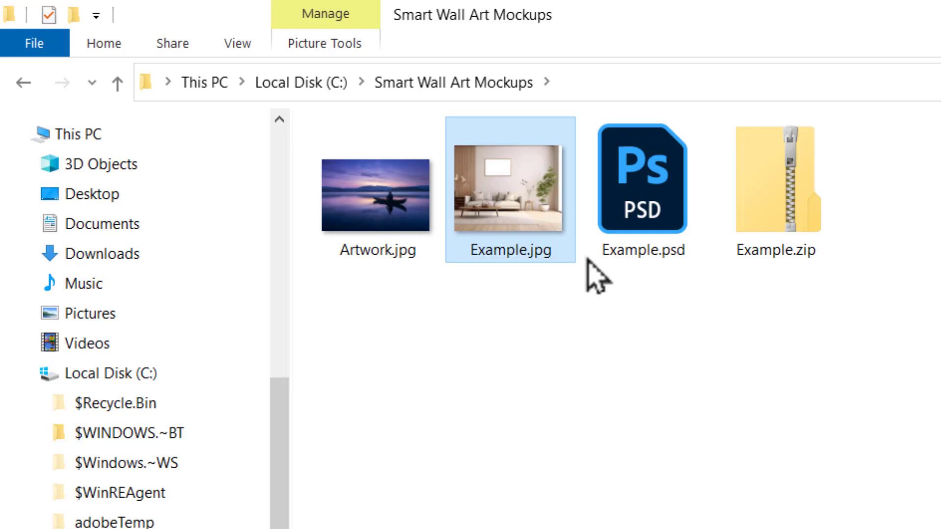
double_click(636, 189)
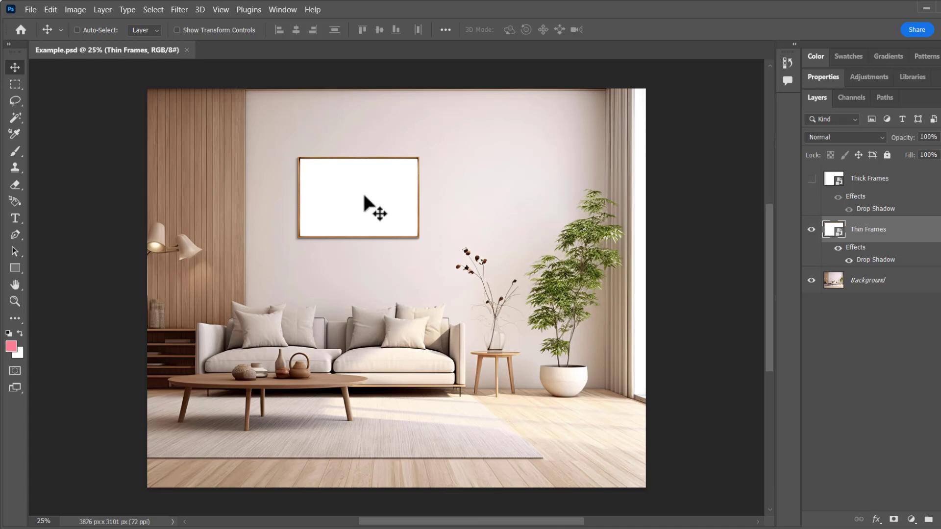
drag(359, 199, 374, 214)
Try scaling the blank wall frame down to 60.70% with Free Transform.
click(51, 10)
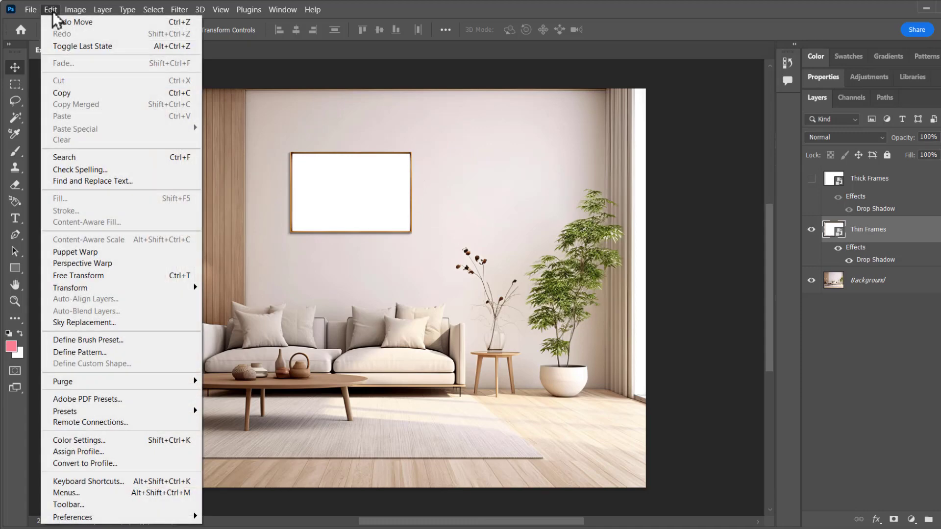
click(121, 275)
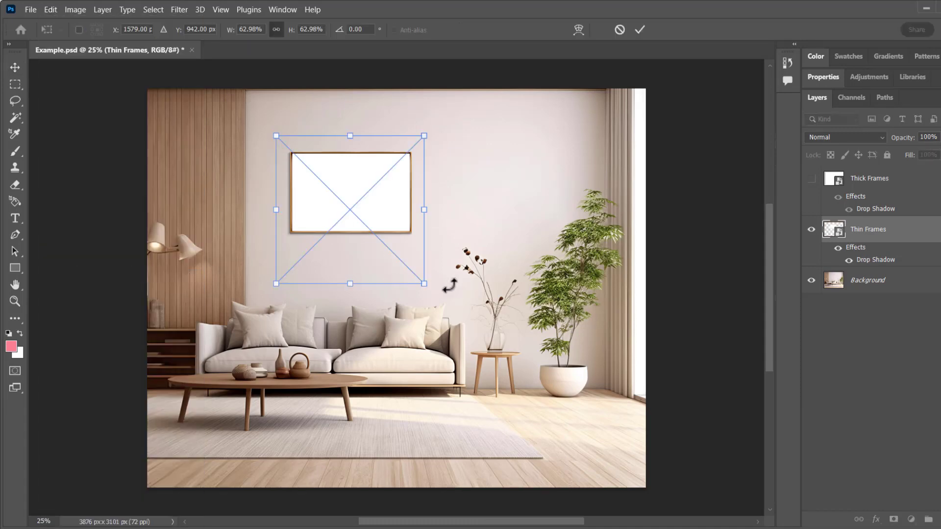
mouse_move(425, 283)
mouse_down()
mouse_move(447, 303)
mouse_move(420, 278)
mouse_up()
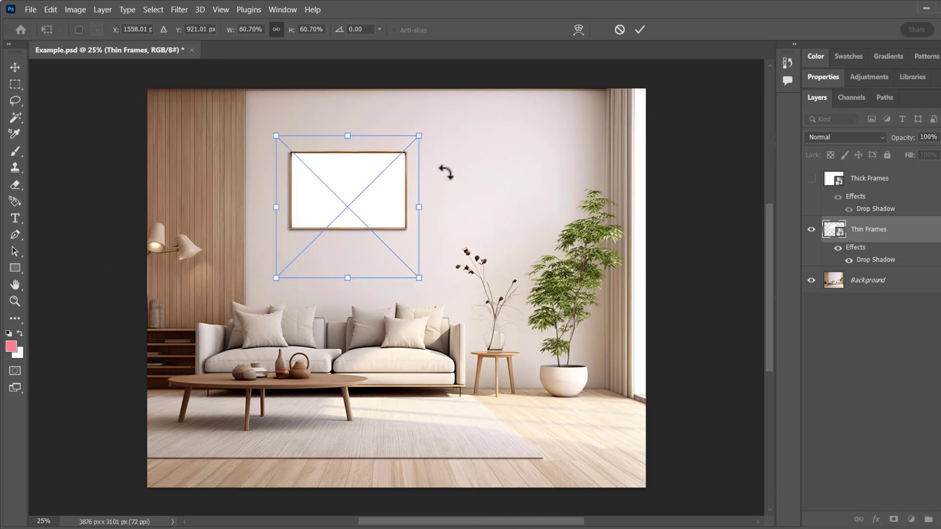
key(Return)
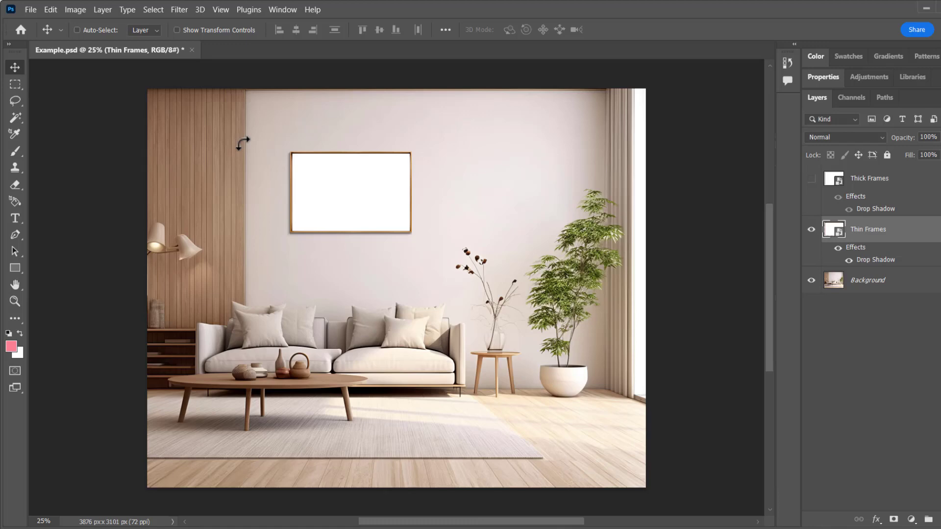
Open Artwork.jpg from the Smart Wall Art Mockups folder.
click(30, 10)
click(39, 36)
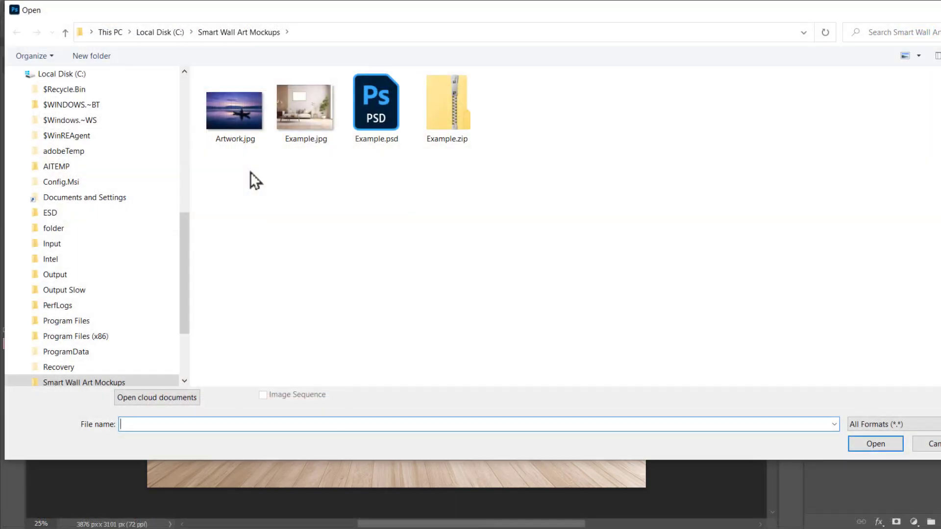
click(236, 116)
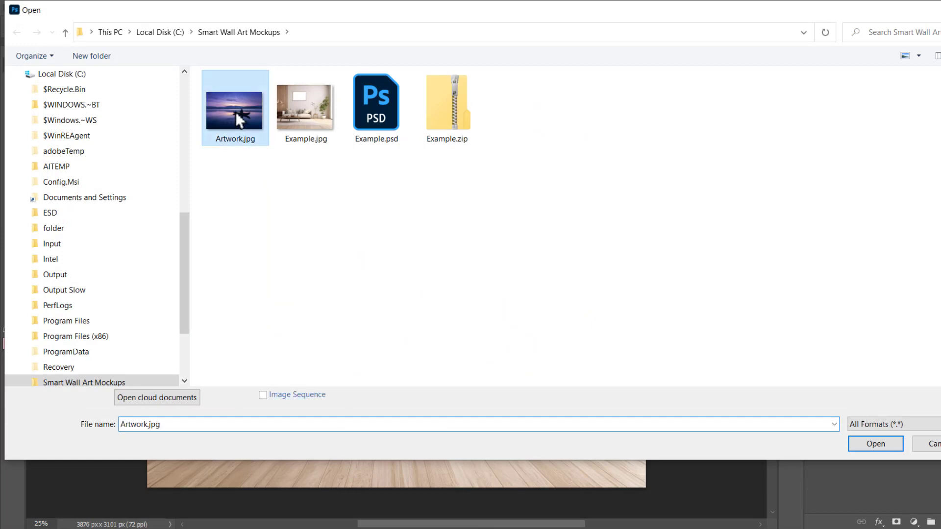
double_click(235, 111)
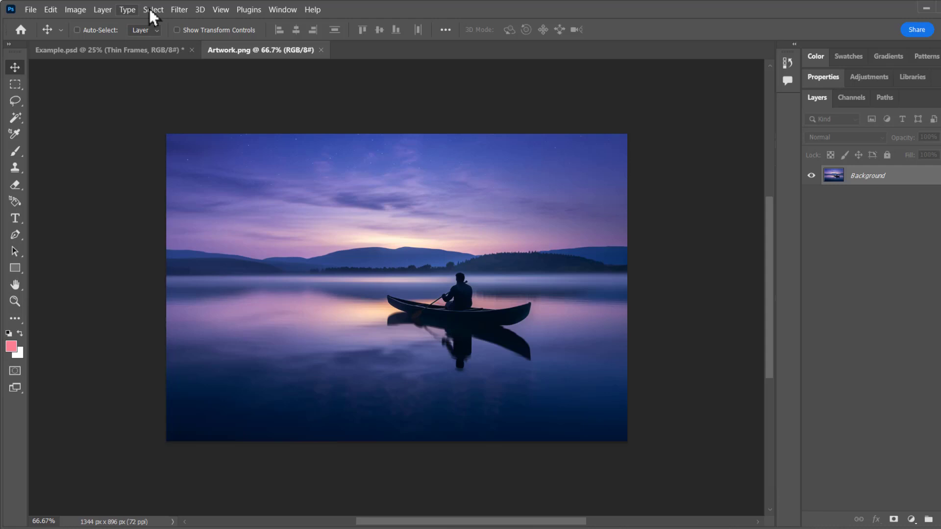
Copy the entire artwork image to the clipboard and close its document.
click(152, 10)
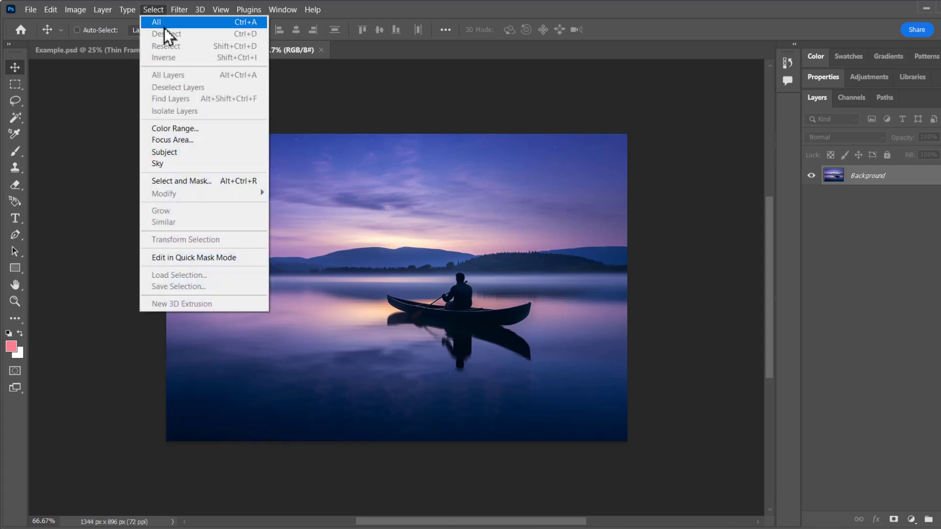
click(157, 21)
click(50, 10)
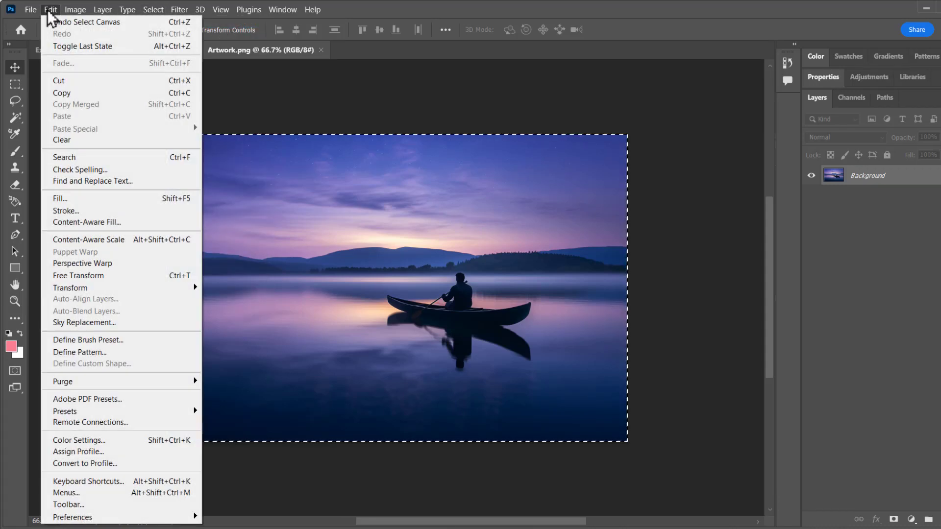
click(90, 92)
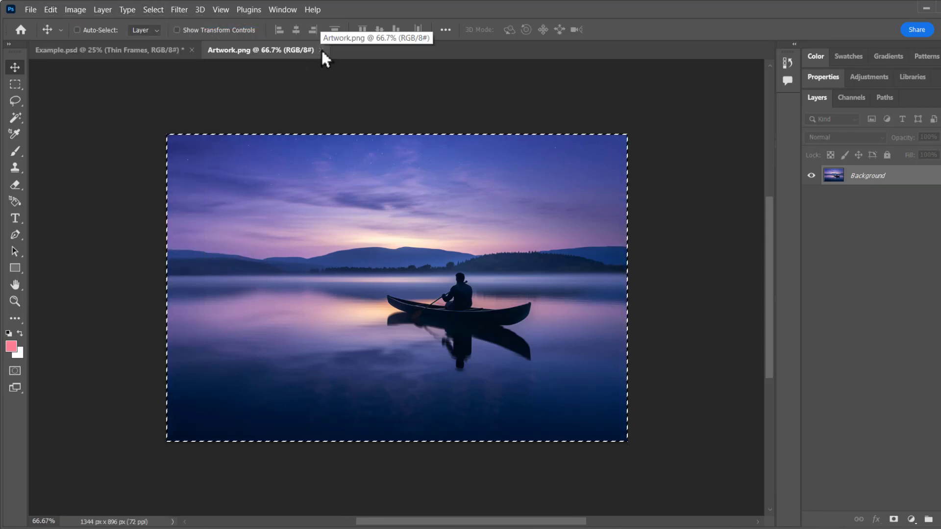
click(321, 50)
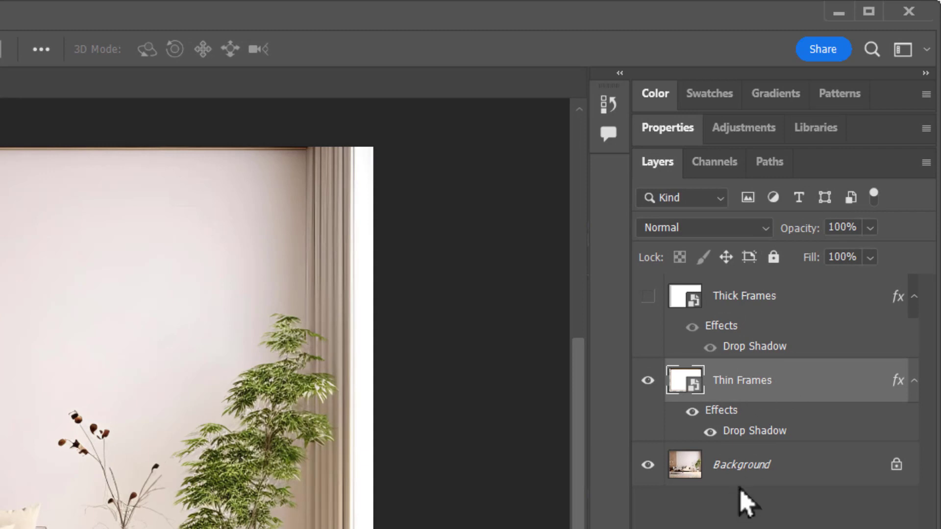
Hide the room's Background layer and show it again.
click(647, 464)
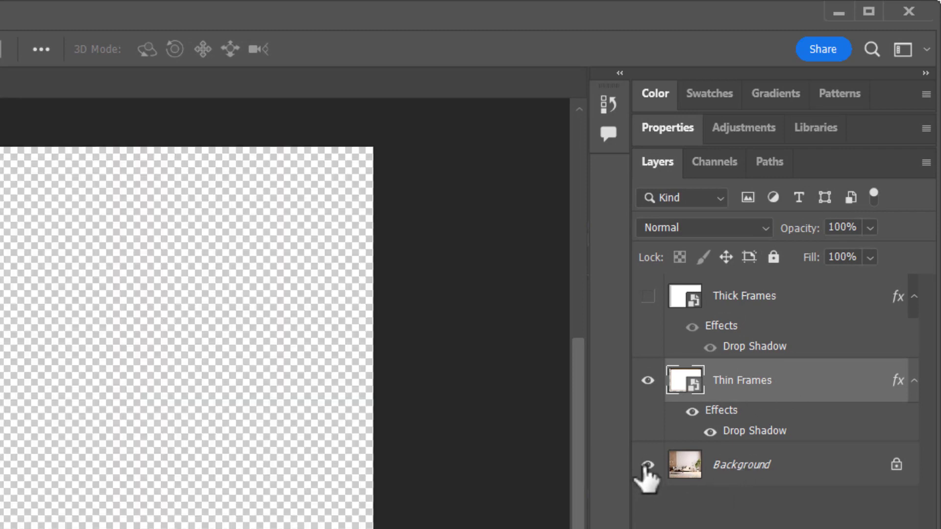
click(646, 466)
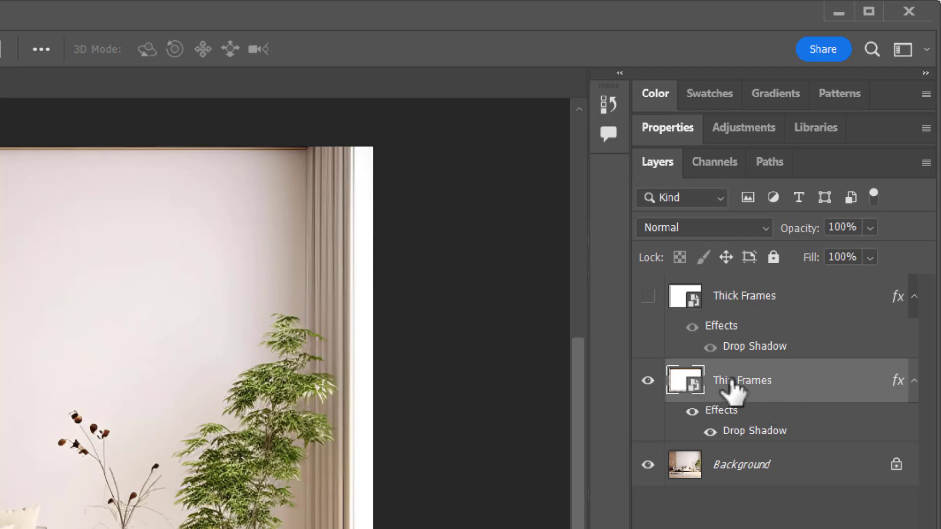
double_click(767, 381)
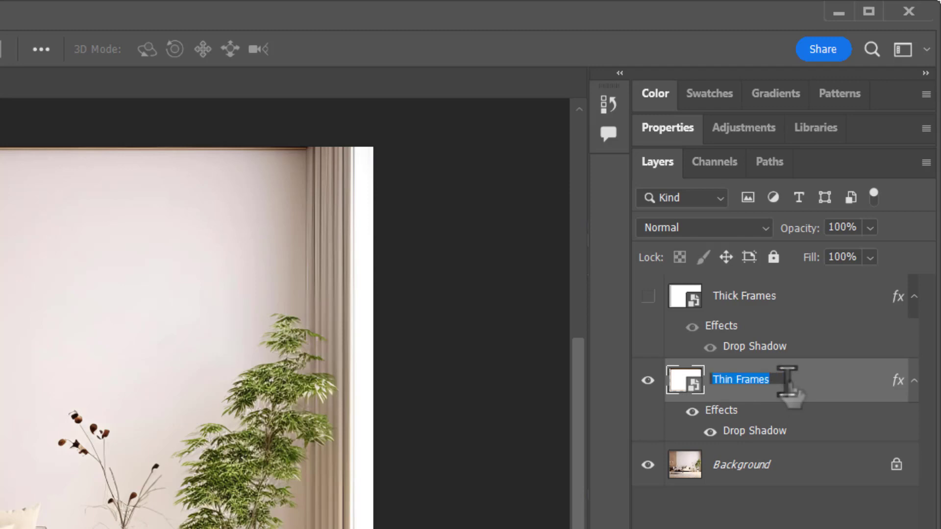
key(Return)
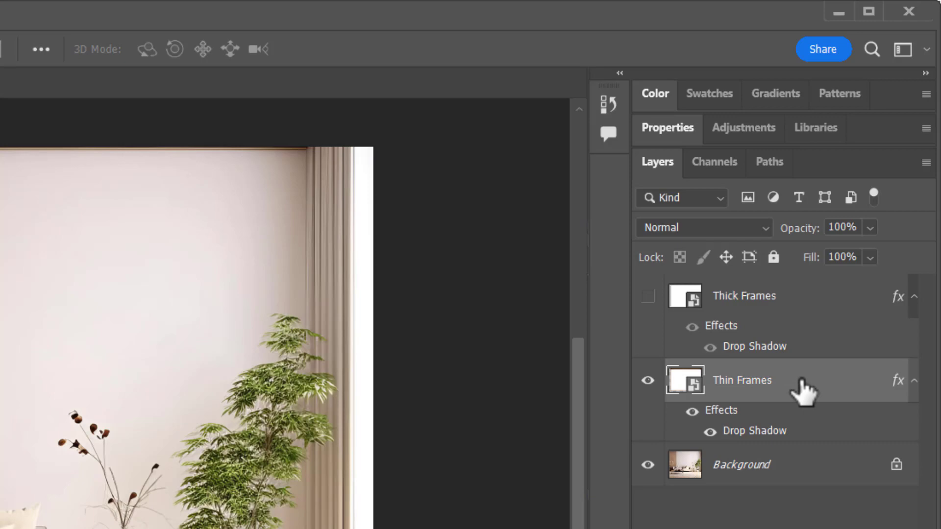
double_click(798, 382)
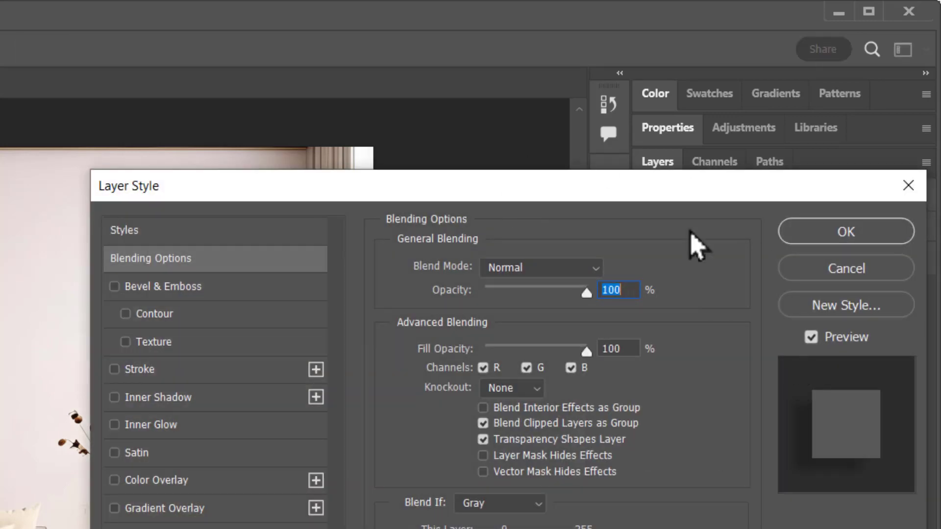
click(846, 269)
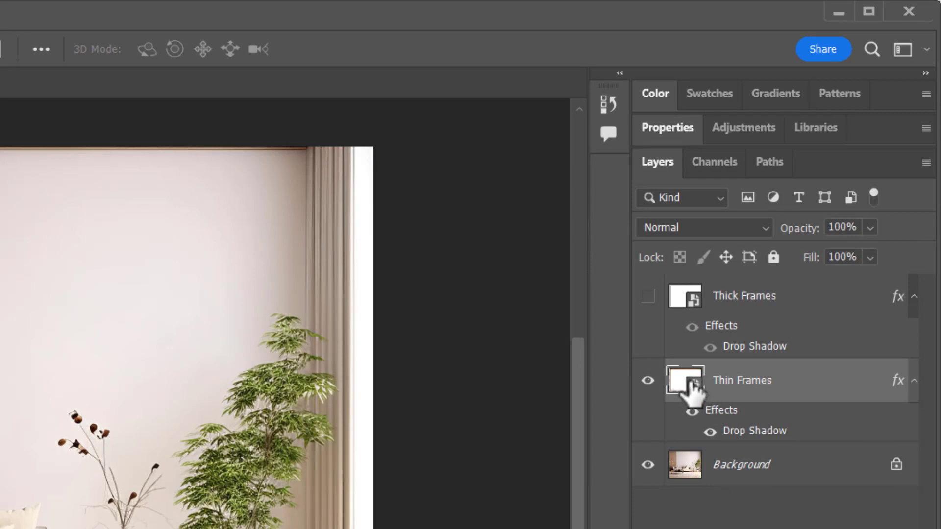
Open the nested smart objects from Thin Frames through Landscape down to the contents of the 3 x 2 frame.
double_click(694, 391)
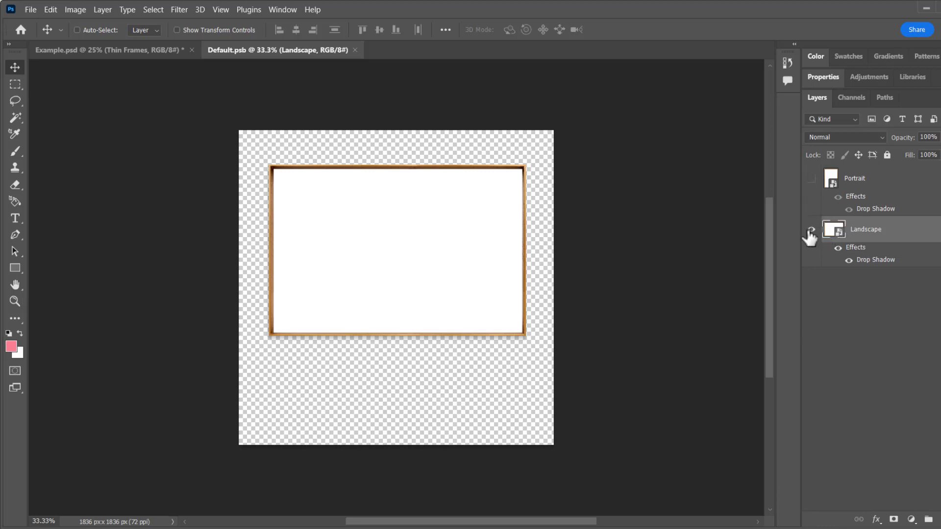
double_click(839, 234)
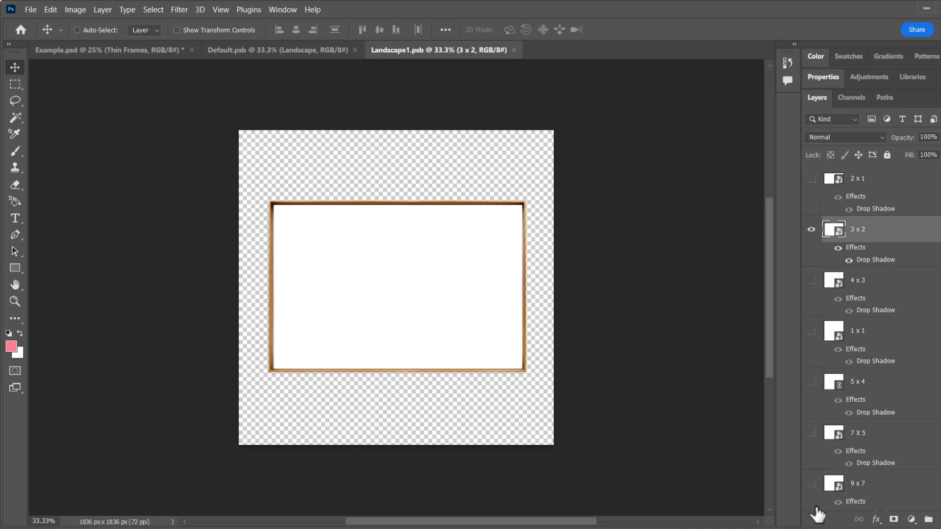
double_click(841, 231)
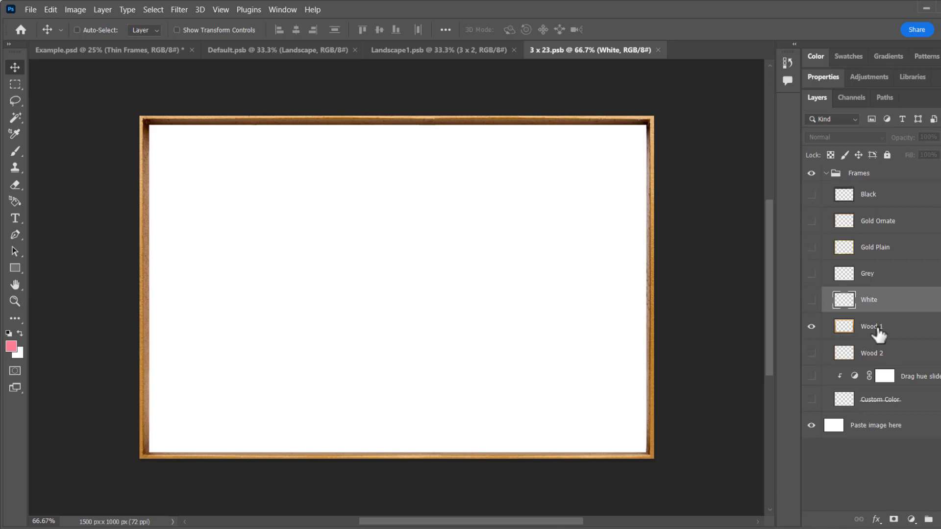
Preview the White frame in place of Wood 1, and switch back to the Wood 1 frame.
click(811, 326)
click(812, 299)
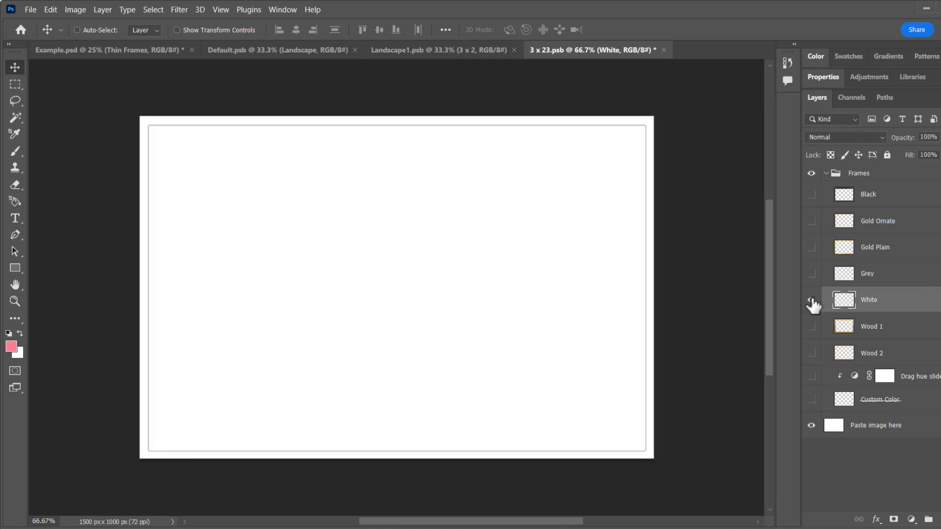
click(811, 300)
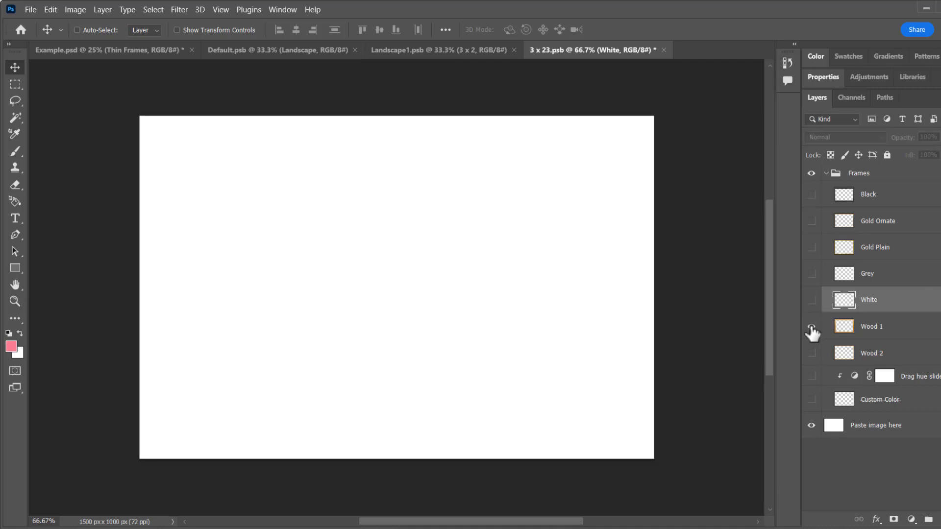
click(811, 326)
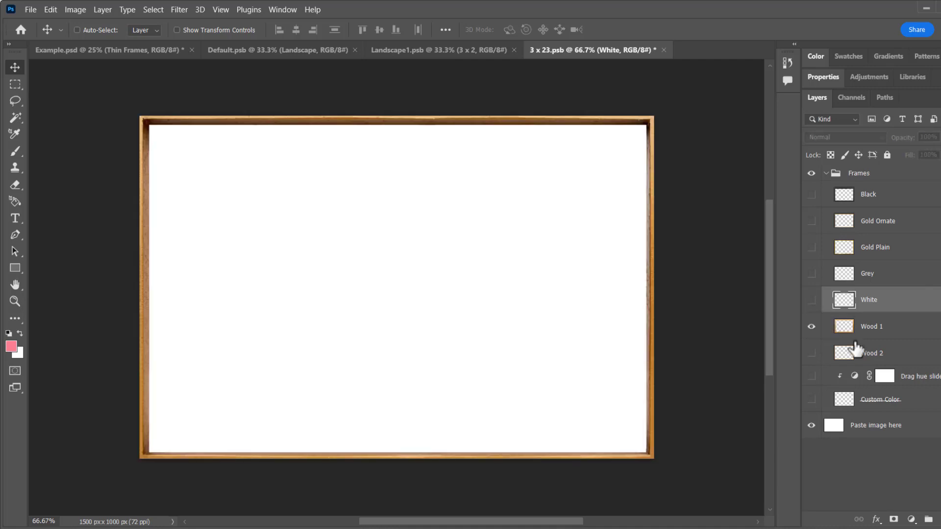
Paste the copied artwork directly above the "Paste image here" layer.
click(879, 430)
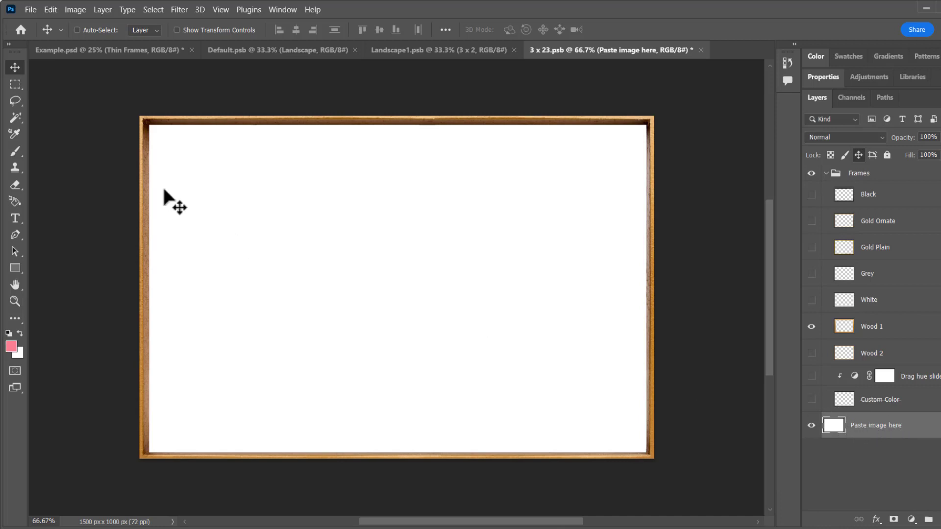
click(49, 10)
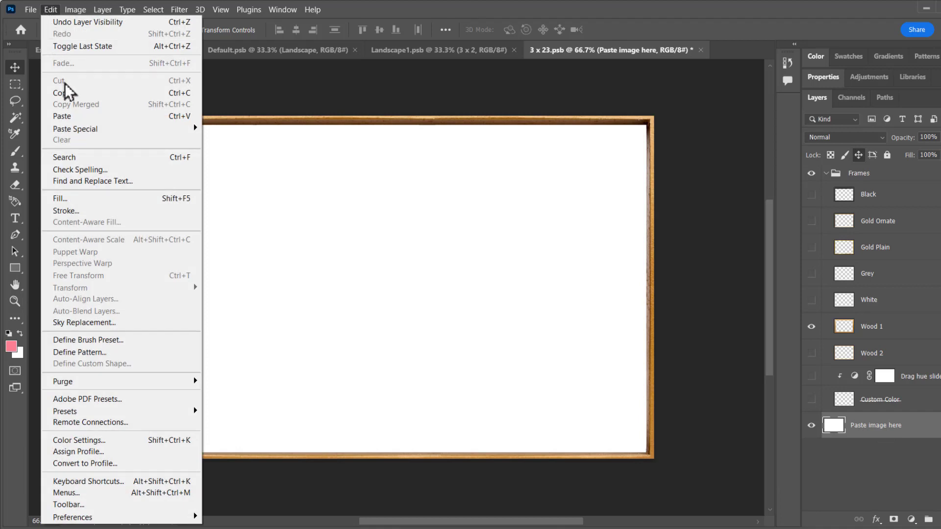
click(78, 117)
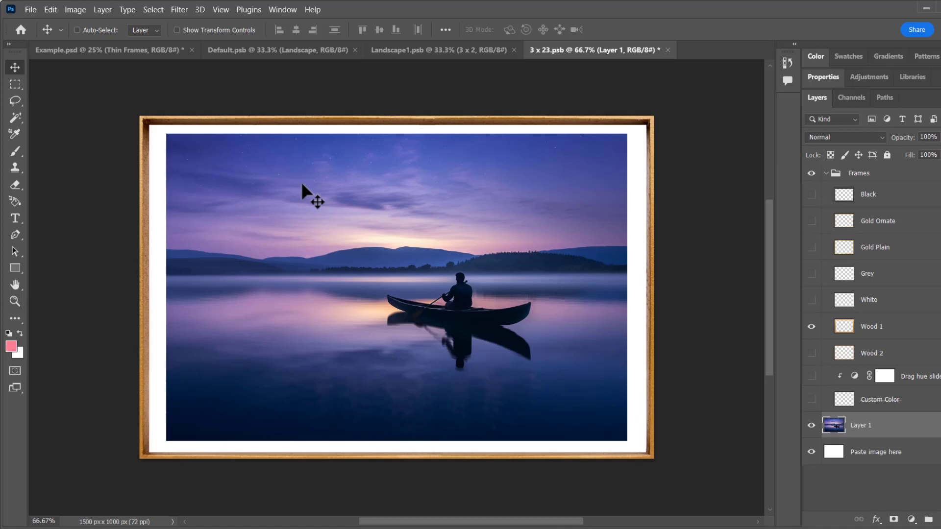
Scale the pasted artwork proportionally about its centre to 113.05% with Free Transform so it fills the wooden frame.
key(ctrl)
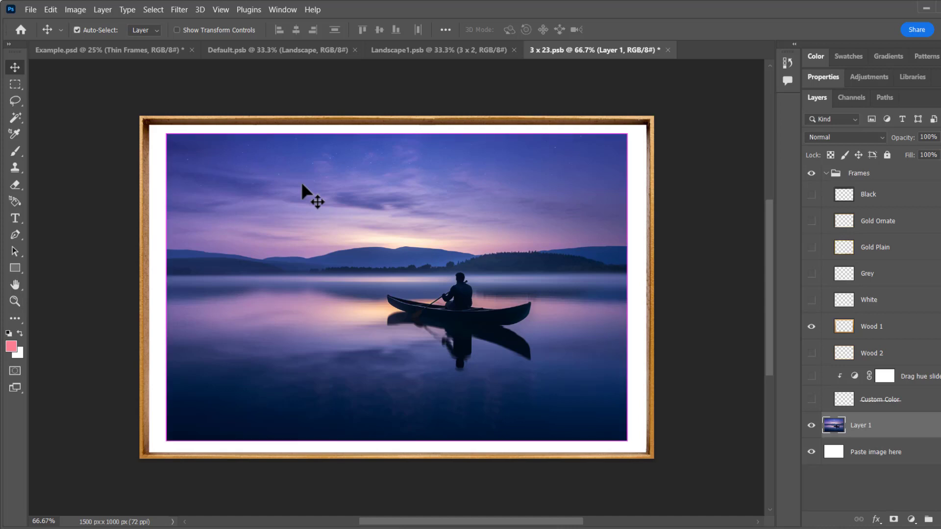
key(ctrl+minus)
key(ctrl+minus)
key(ctrl+minus)
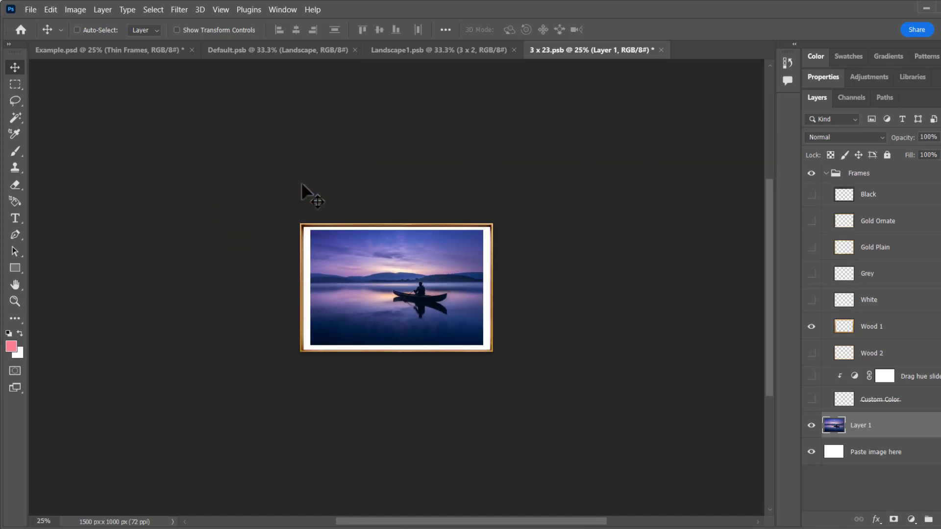
click(52, 10)
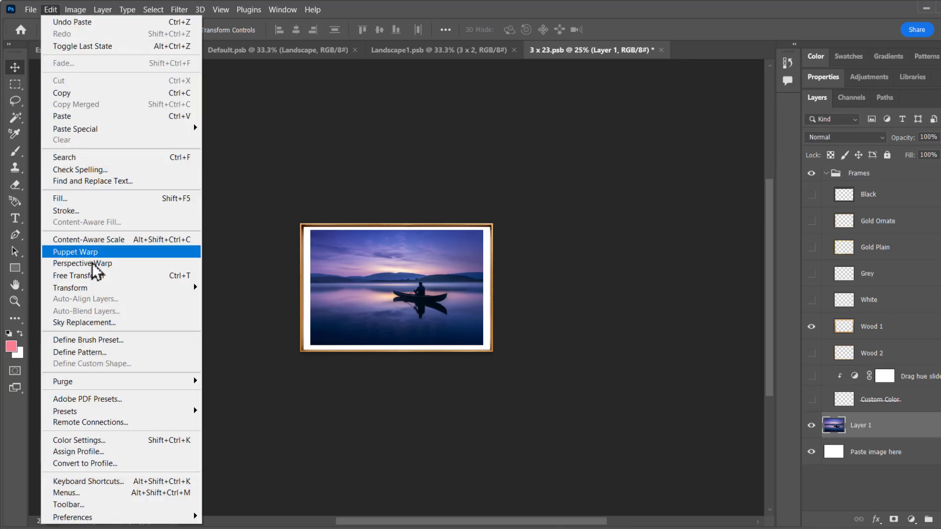
click(94, 277)
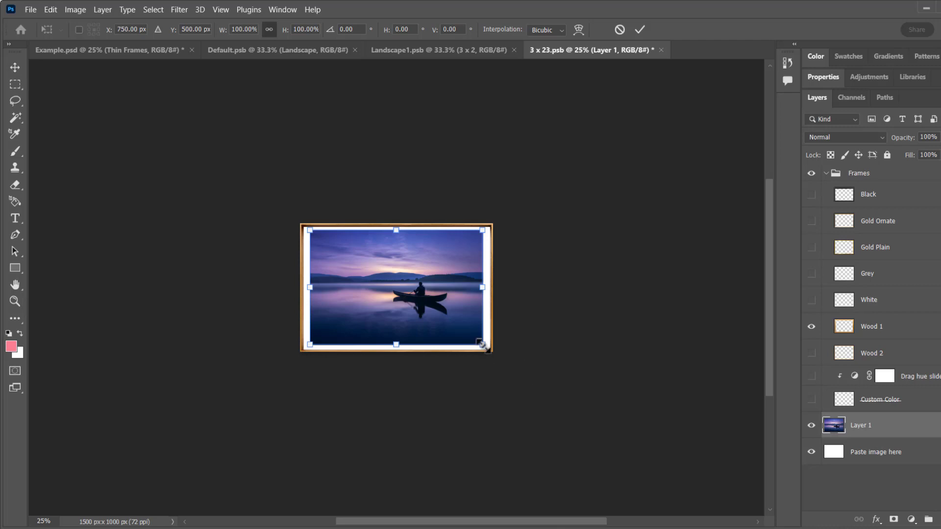
mouse_move(483, 346)
mouse_down()
mouse_move(516, 378)
mouse_move(483, 361)
mouse_up()
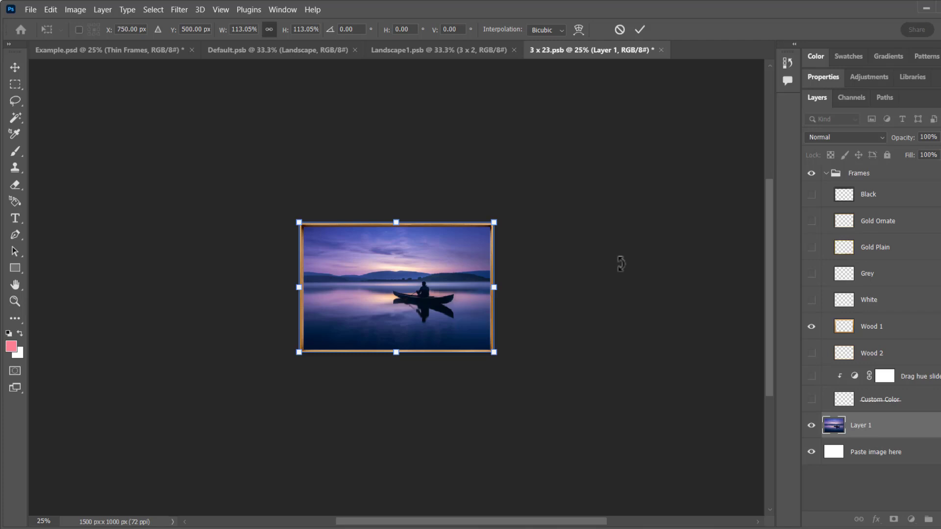
key(Return)
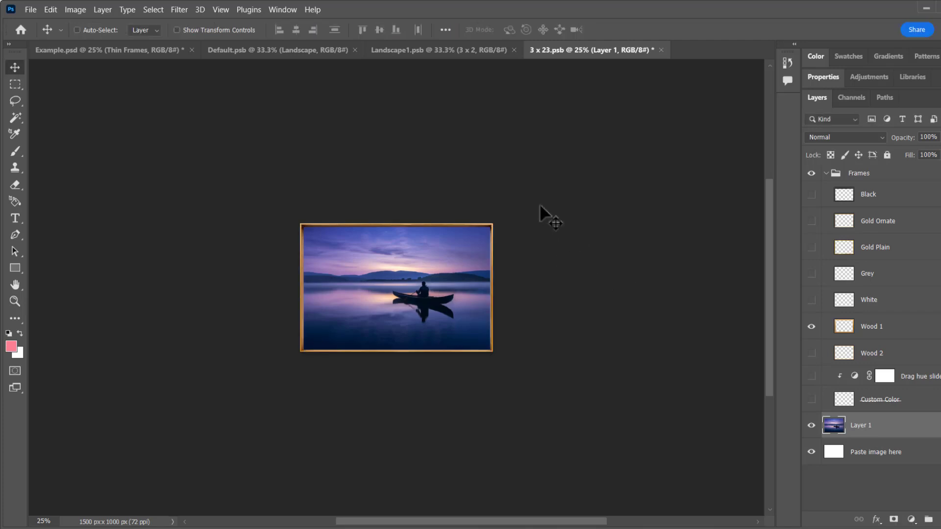
Review the open documents Example.psd, Default.psb and Landscape1.psb in nesting order, and return to 3 x 23.psb.
click(154, 49)
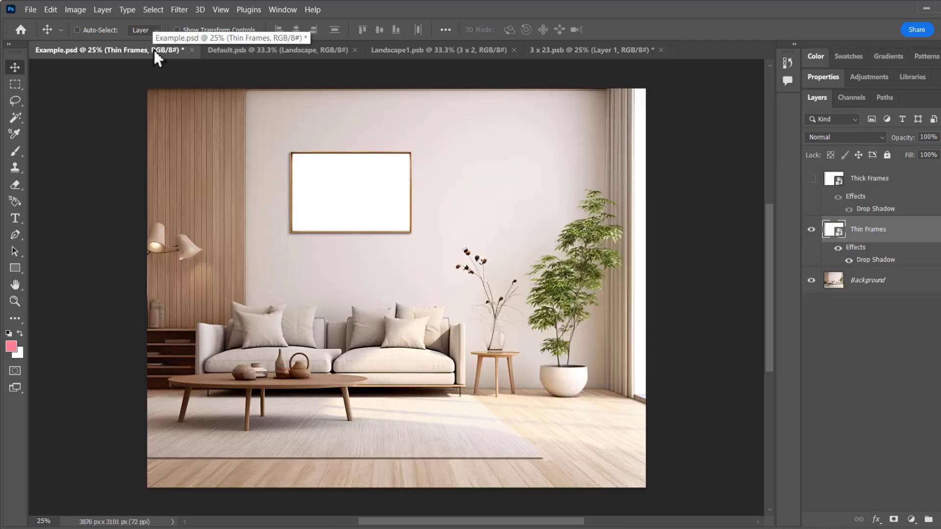
click(279, 54)
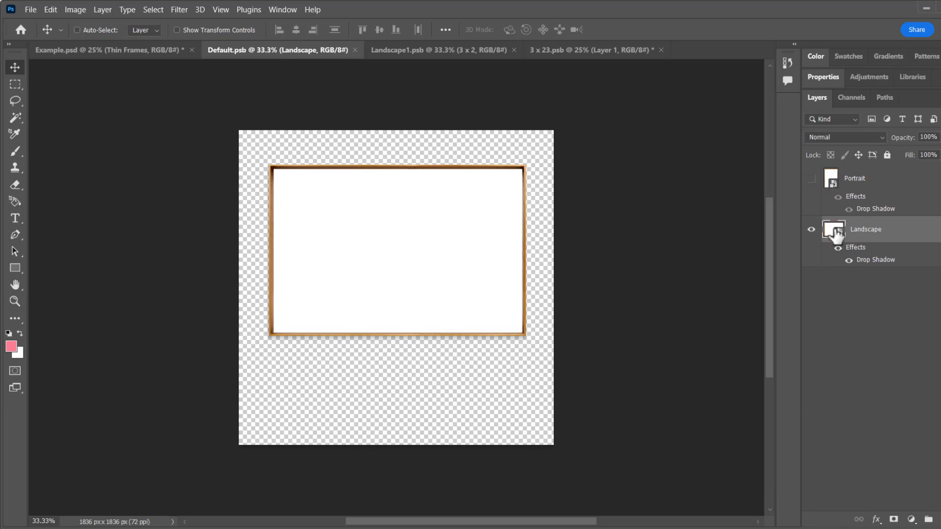
click(430, 49)
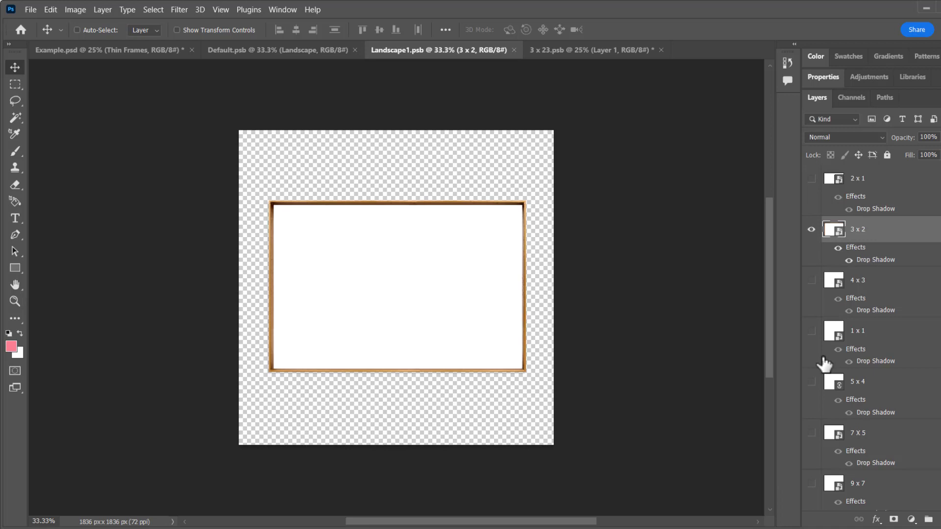
click(600, 52)
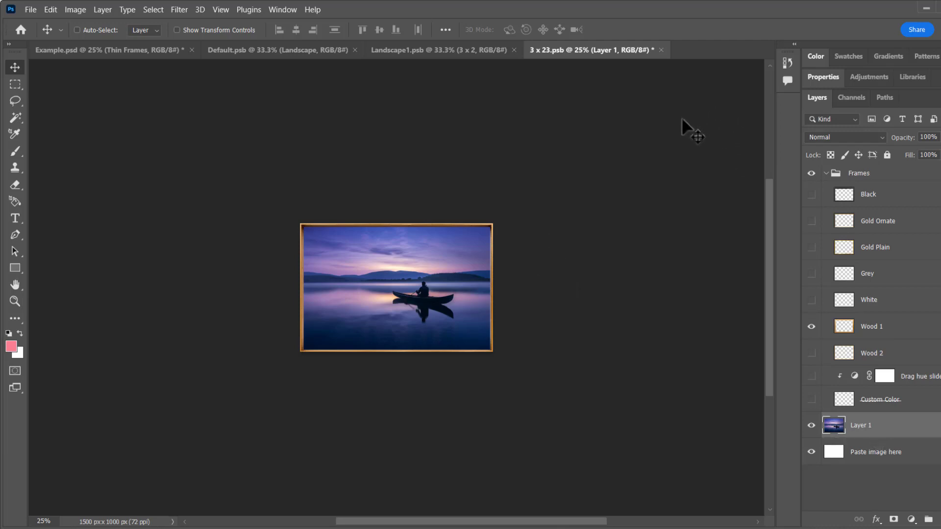
Close the nested documents 3 x 23.psb, Landscape1.psb and Default.psb from innermost outward, saving the changes to each.
click(661, 50)
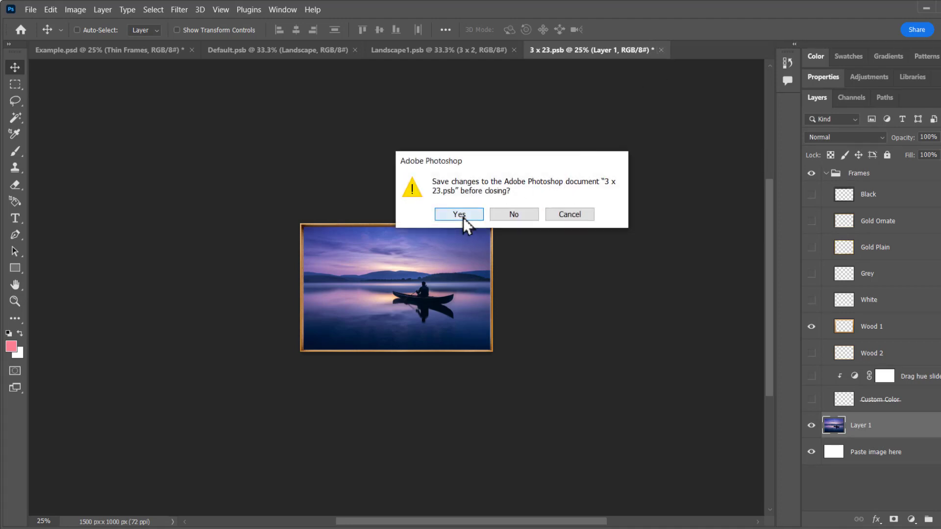
click(463, 217)
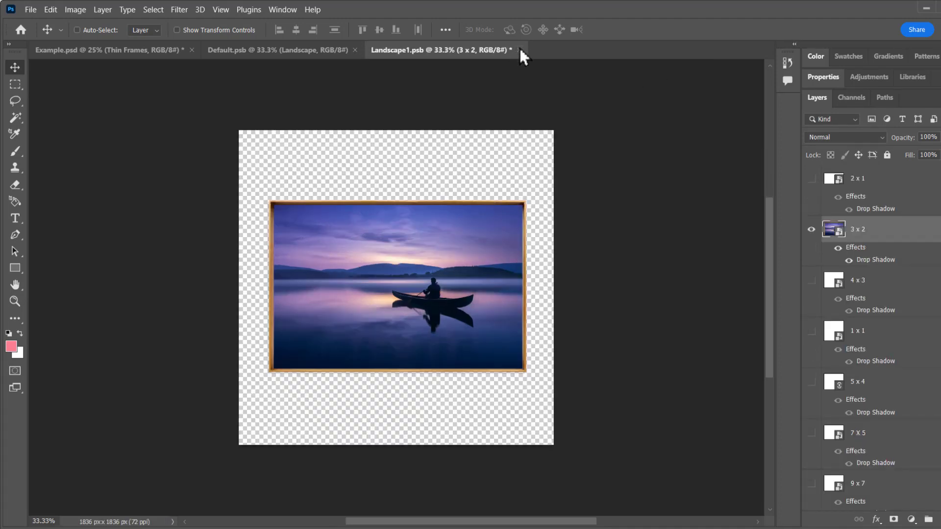
click(519, 50)
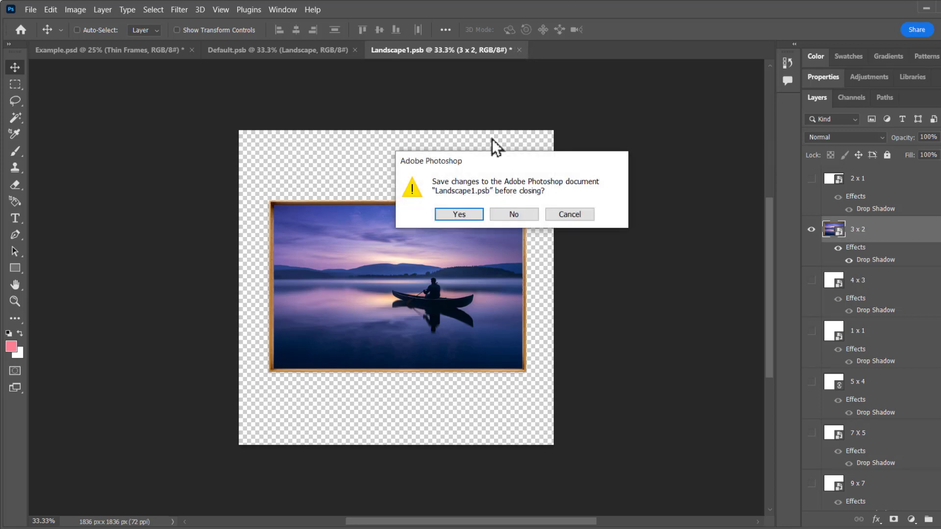
click(469, 216)
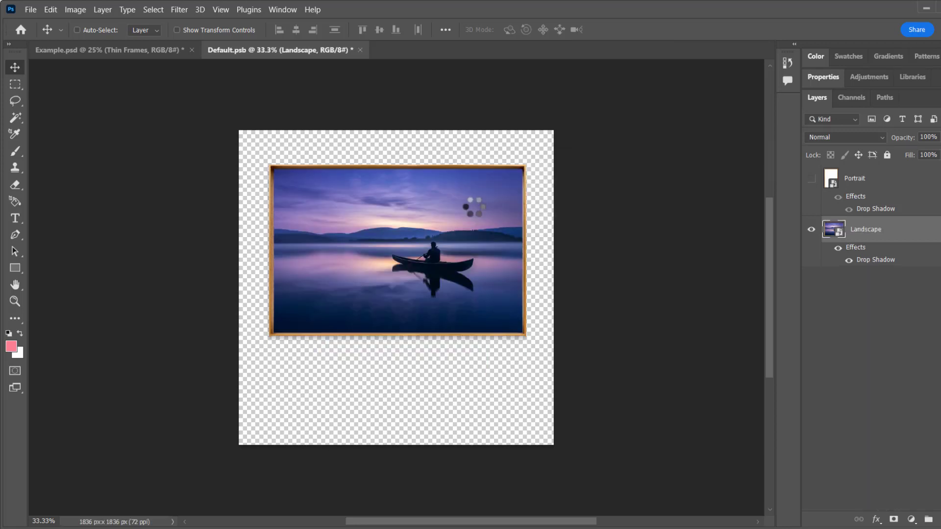
click(360, 50)
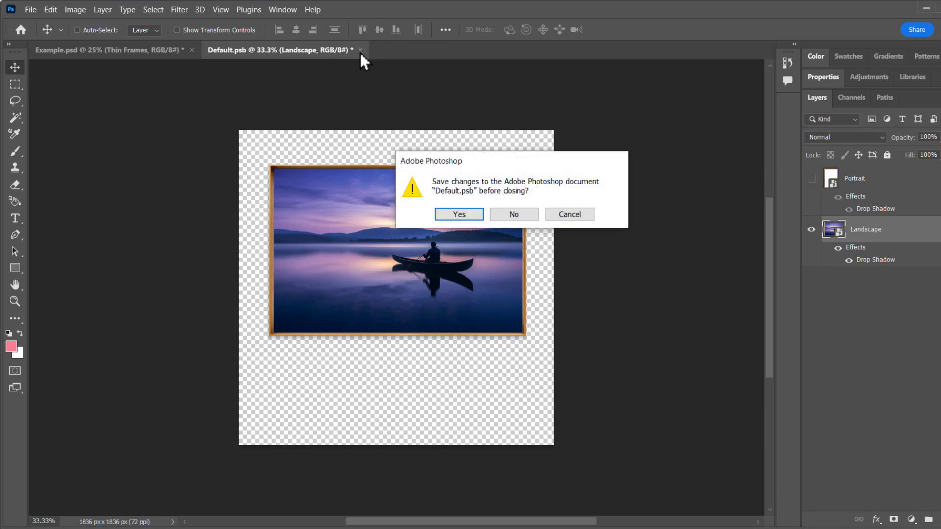
click(475, 218)
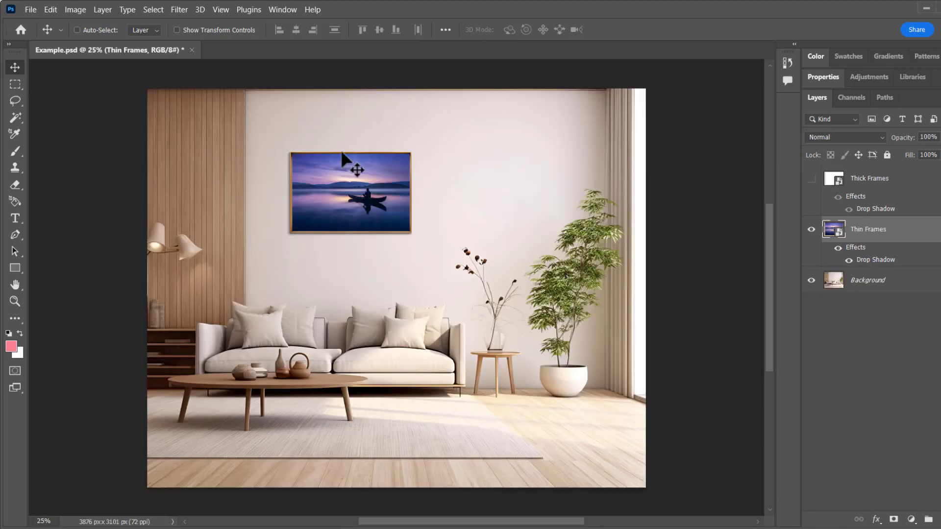